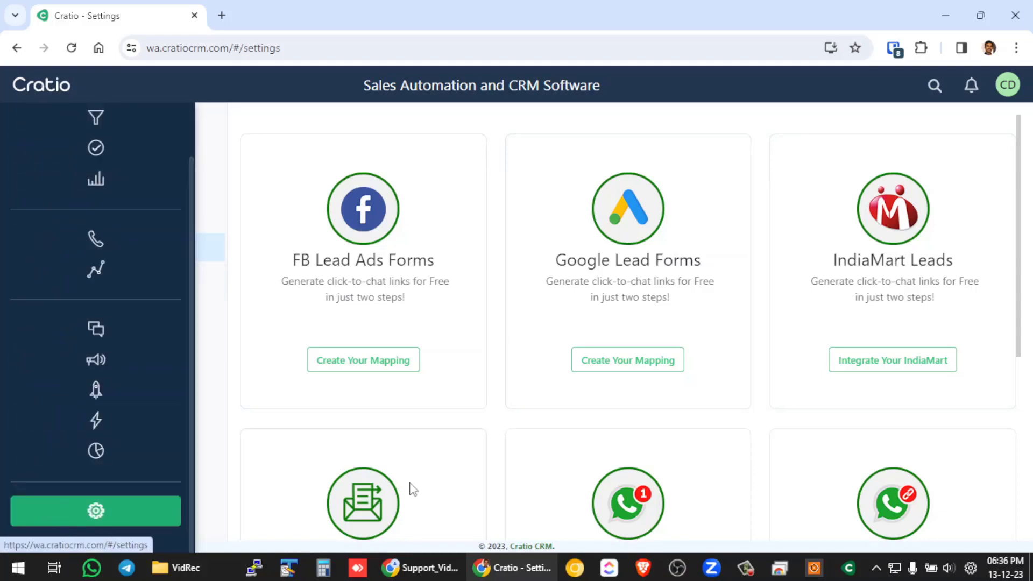
- Connect and reconnect a Facebook account from the FB Lead Ads mapping setup
click(347, 358)
click(894, 193)
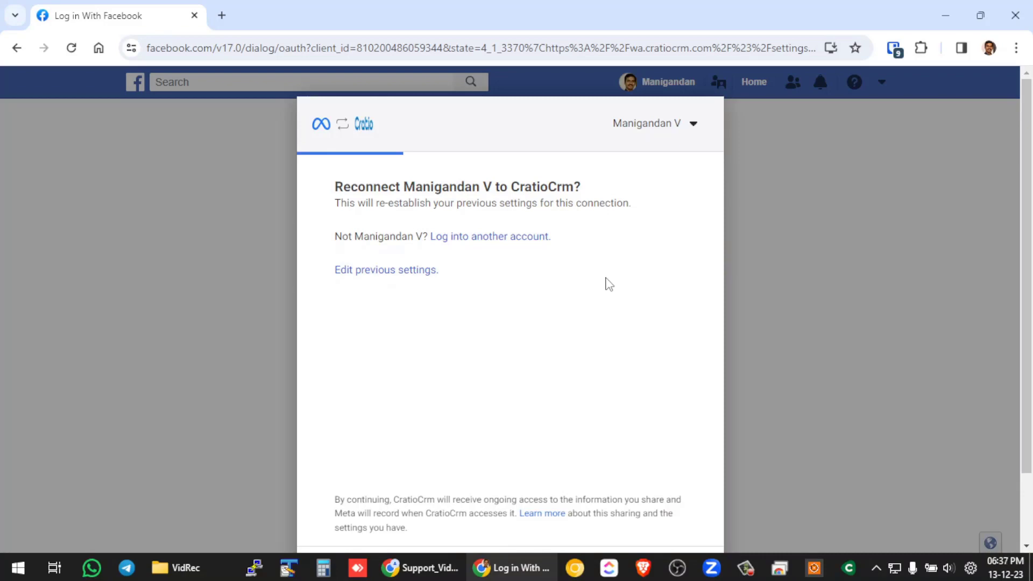
scroll(609, 284, down, 2)
click(652, 492)
scroll(544, 258, up, 2)
scroll(516, 323, down, 2)
scroll(452, 271, up, 2)
scroll(484, 242, down, 2)
click(678, 499)
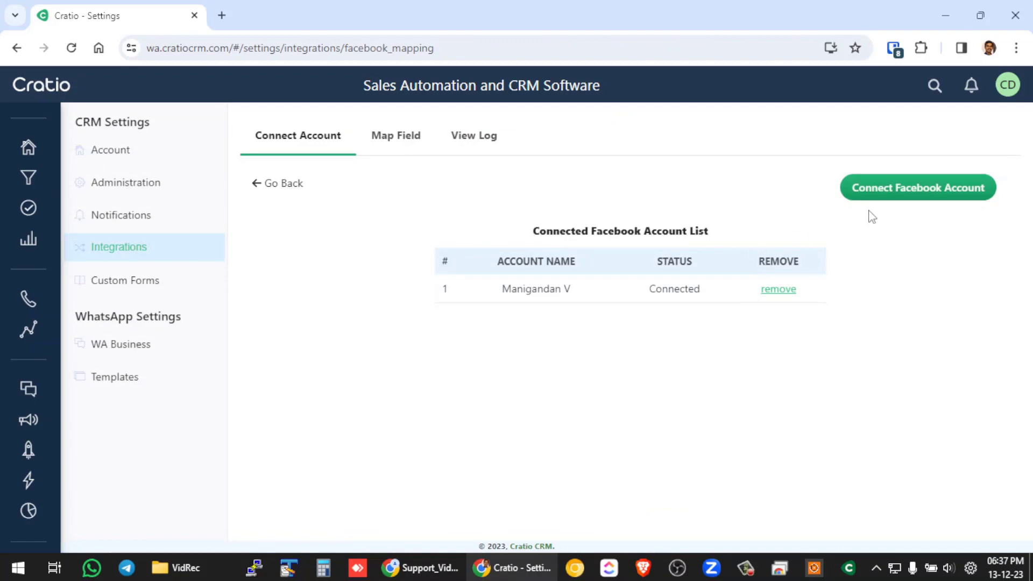
- Highlight the connected account's name and its Connected status
double_click(533, 291)
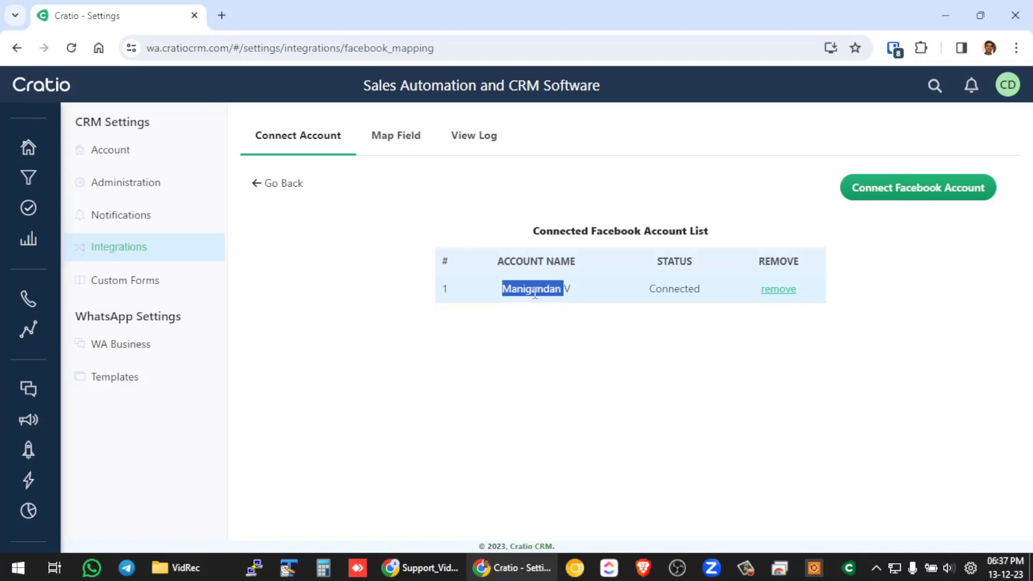
double_click(674, 289)
click(799, 397)
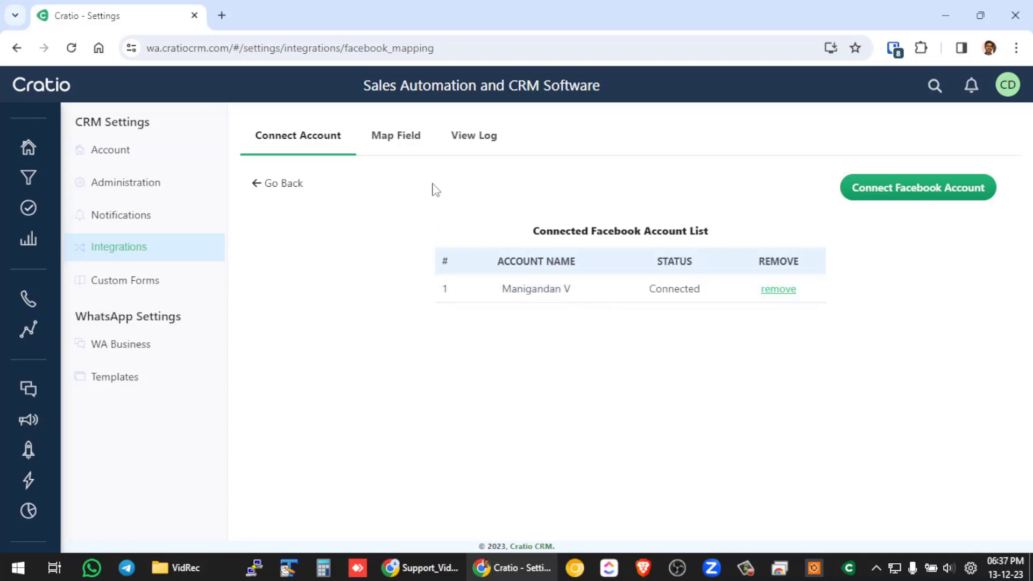
- Start a new Facebook mapping named FB under Map Field
click(406, 138)
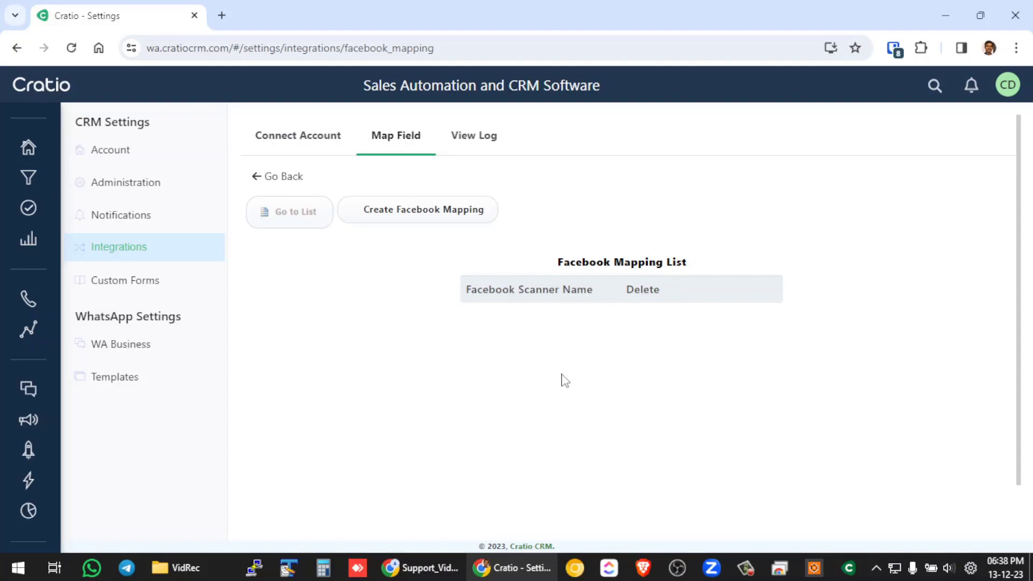
click(452, 218)
click(452, 265)
text(FB)
- Choose the connected account, the Cratio CRM page and the Lead Automation Demo form
click(451, 298)
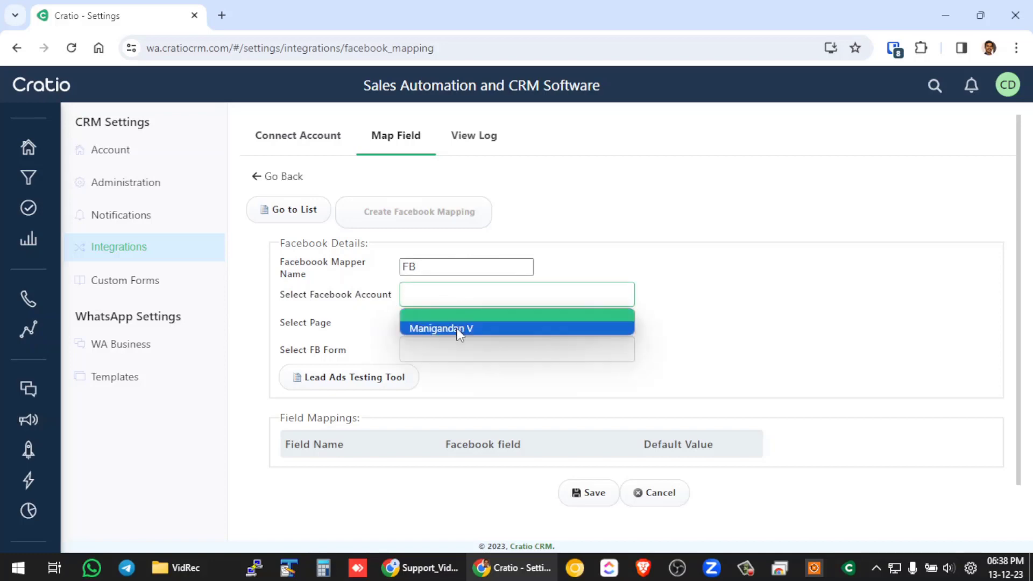
click(455, 328)
click(474, 324)
click(474, 353)
click(480, 358)
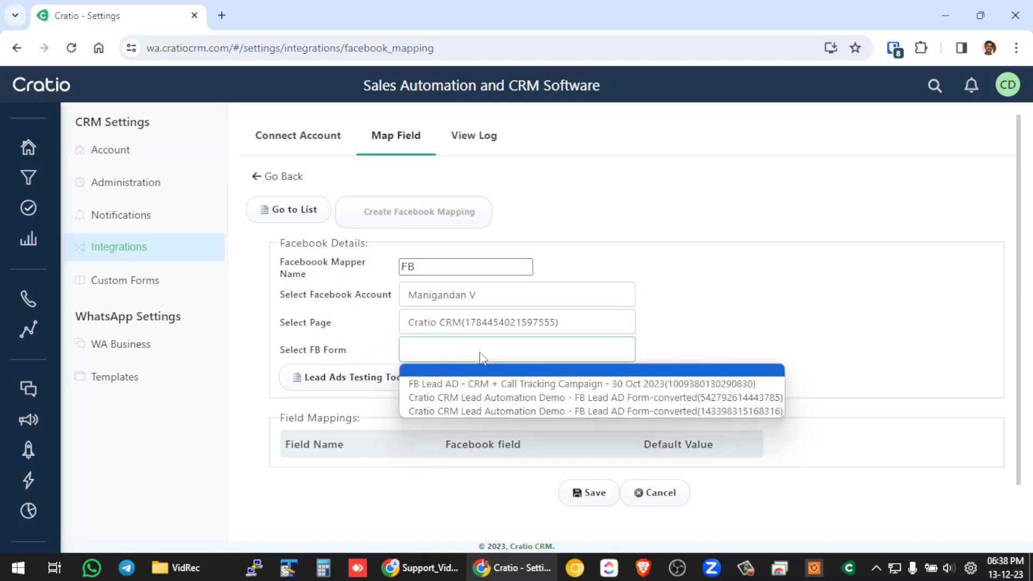
click(506, 398)
scroll(731, 320, down, 3)
scroll(731, 317, up, 3)
scroll(682, 355, down, 1)
scroll(689, 390, down, 2)
scroll(707, 352, up, 1)
- Map Contact Name to the Facebook full_name field
click(650, 339)
click(625, 367)
click(620, 356)
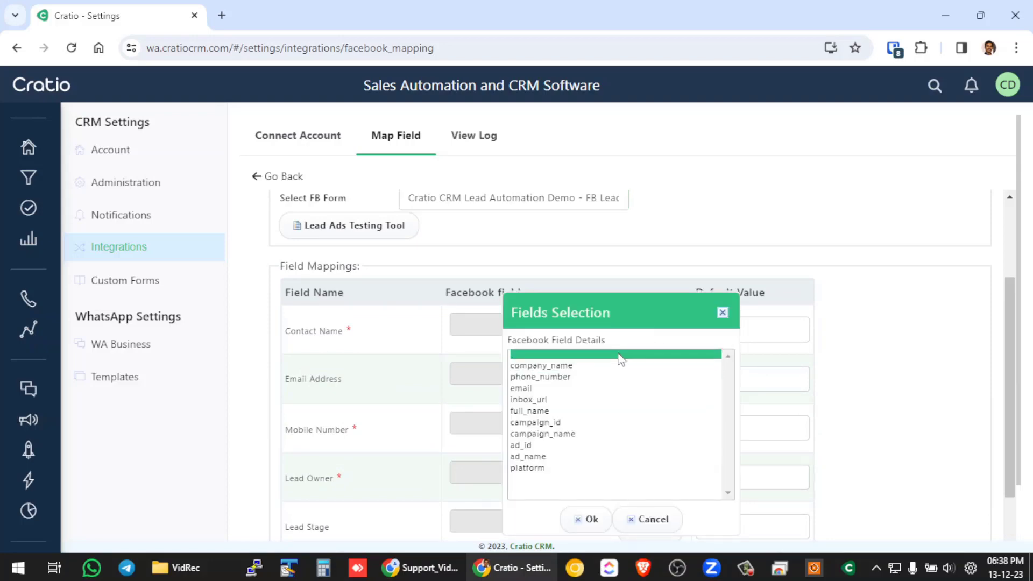
click(568, 368)
drag(547, 370, 553, 370)
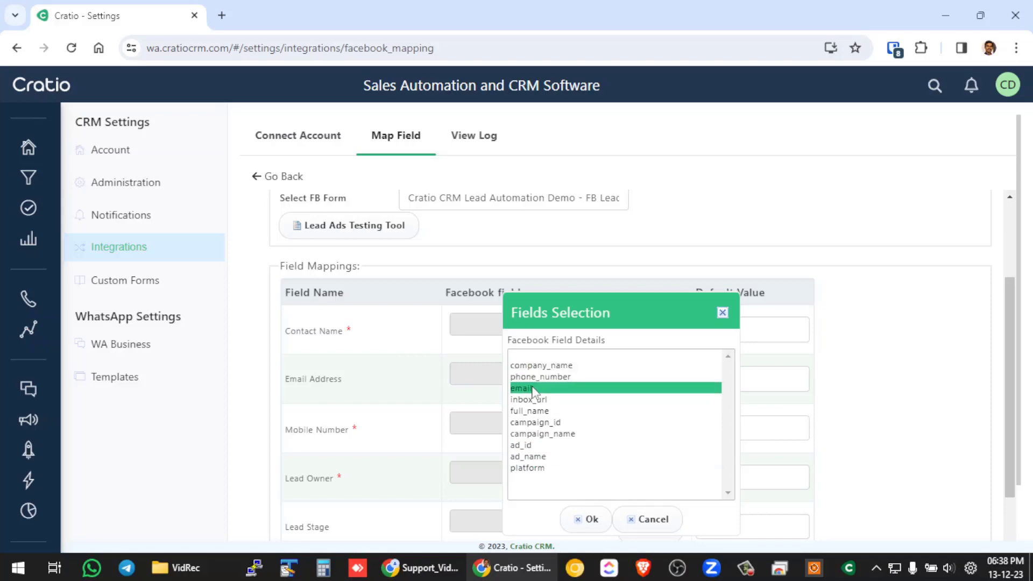
click(542, 411)
click(591, 519)
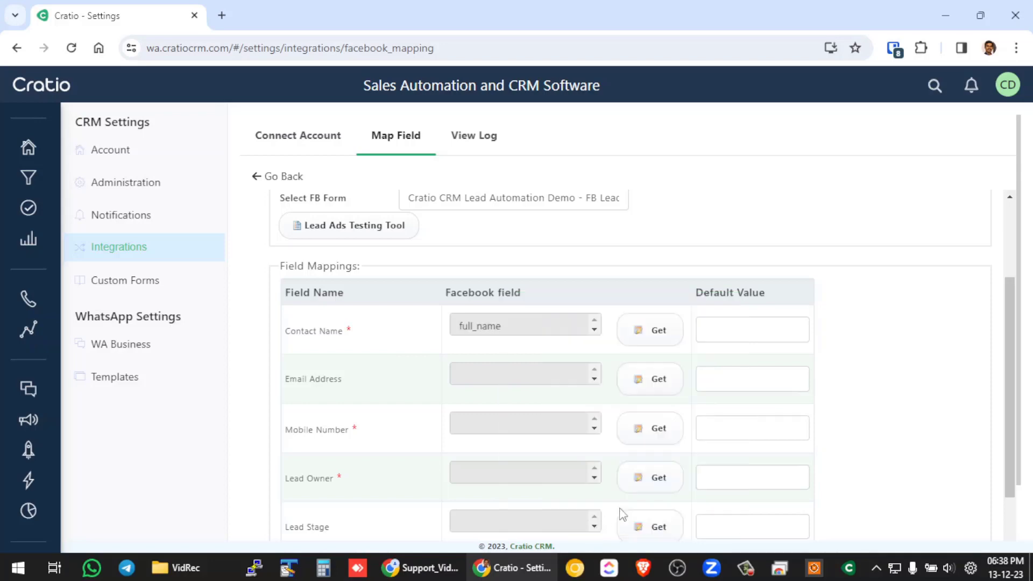
- Map Email Address to email and Mobile Number to phone_number
click(654, 390)
click(539, 392)
click(587, 519)
scroll(525, 372, down, 2)
click(659, 357)
click(540, 377)
click(593, 519)
- Set default lead owner to the suggested user, stage NEW, source Facebook Ad
click(789, 401)
key(BackSpace)
key(BackSpace)
text(va)
click(710, 423)
scroll(565, 395, down, 1)
click(756, 375)
text(Ne)
click(709, 396)
click(721, 427)
text(Fa)
click(729, 446)
scroll(734, 449, down, 1)
- Map Campaign Name to campaign_name and Lead Date to date
click(637, 403)
click(555, 433)
click(586, 519)
click(656, 450)
click(521, 366)
click(588, 518)
scroll(602, 407, down, 1)
scroll(622, 476, down, 2)
- Leave Campaign Term unmapped and reopen the FB mapping form
click(638, 372)
click(623, 370)
scroll(538, 336, up, 1)
scroll(598, 376, up, 4)
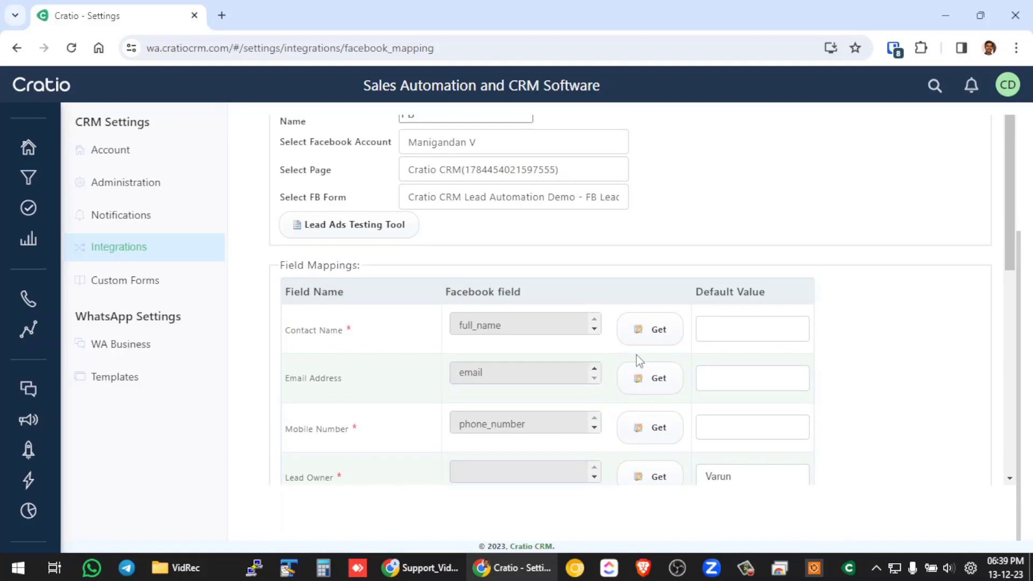
scroll(639, 357, down, 5)
scroll(638, 354, up, 4)
scroll(638, 353, up, 1)
scroll(687, 316, down, 4)
scroll(574, 443, down, 1)
scroll(650, 392, up, 3)
scroll(650, 392, up, 1)
scroll(651, 393, up, 5)
scroll(653, 392, up, 1)
scroll(674, 395, up, 1)
click(473, 317)
scroll(646, 363, down, 3)
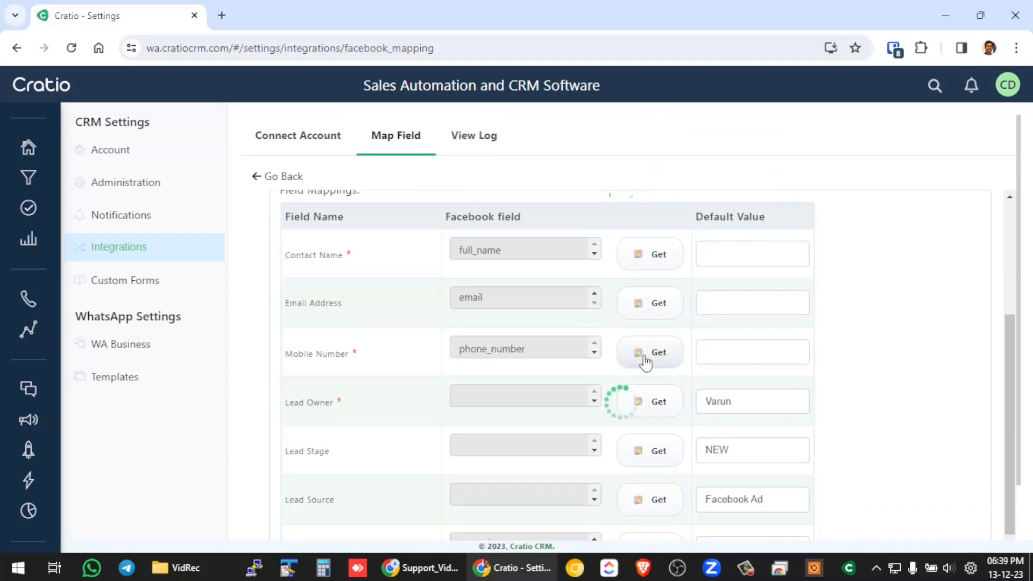
scroll(646, 360, up, 2)
scroll(645, 361, down, 4)
scroll(627, 363, down, 1)
scroll(662, 324, up, 2)
scroll(661, 324, up, 3)
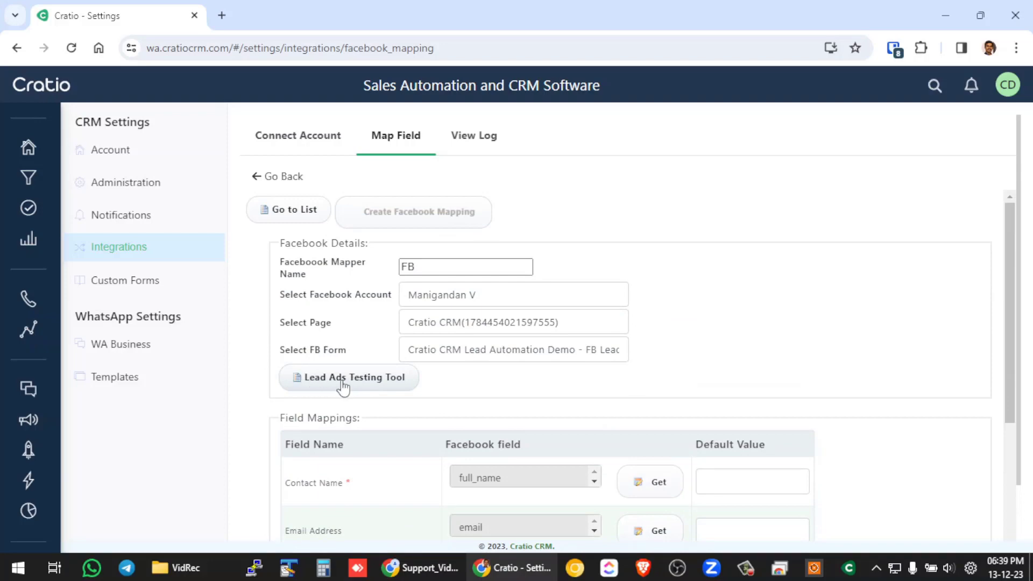
- Select the Cratio CRM Lead Automation Demo form in the Lead Ads Testing Tool
click(359, 385)
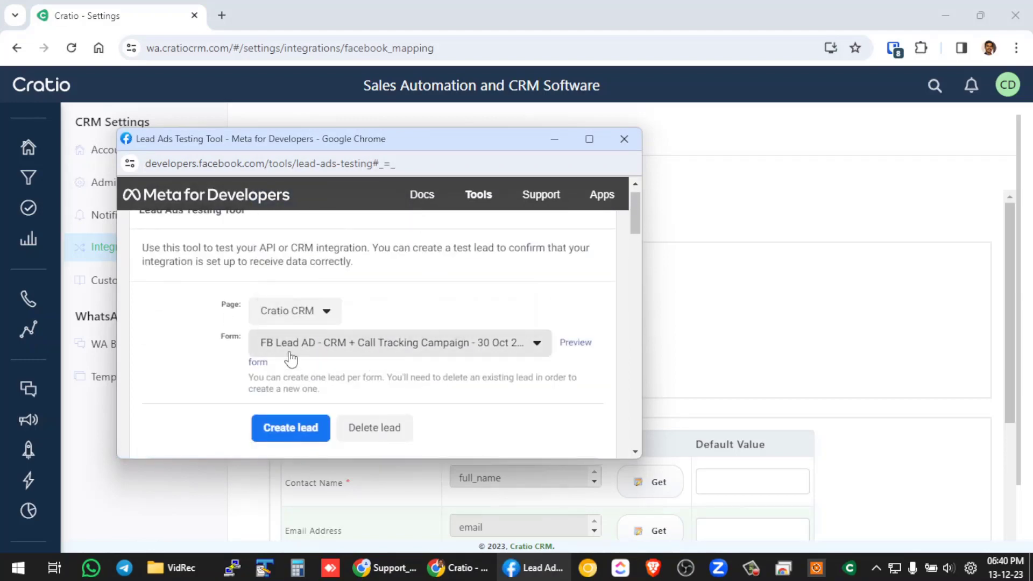
click(455, 353)
click(437, 391)
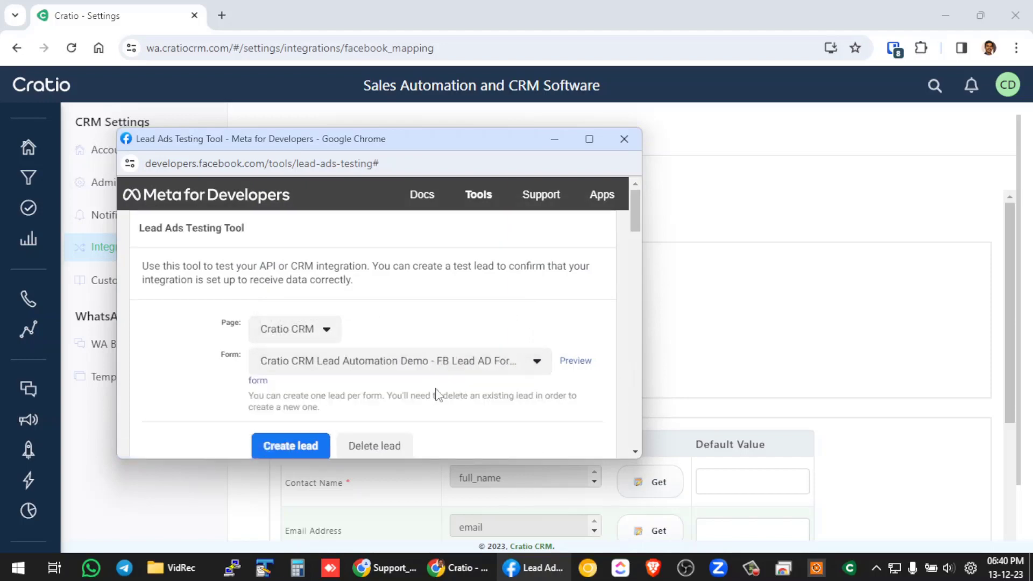
click(589, 137)
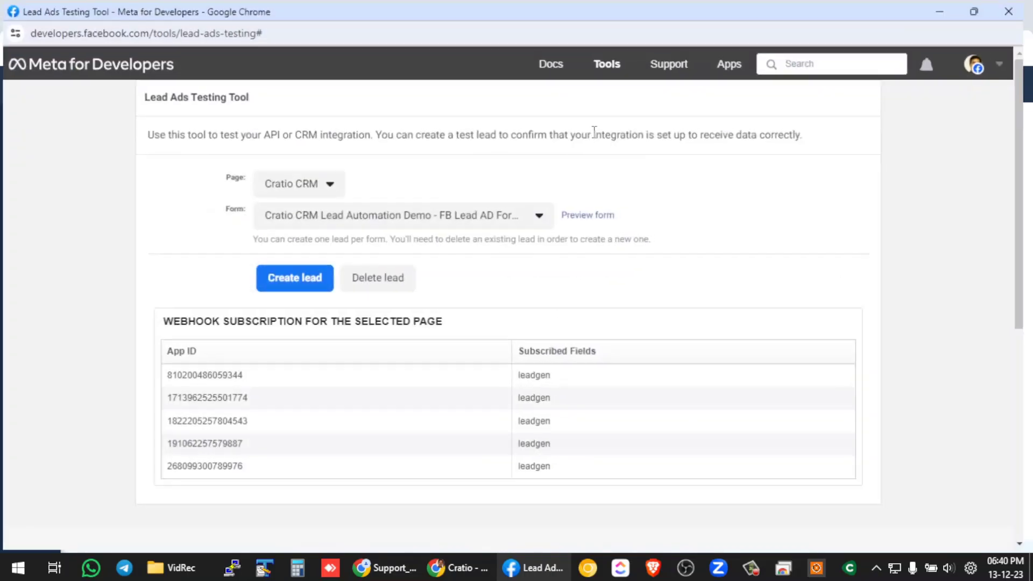
click(411, 220)
click(434, 260)
- Create a test lead and confirm its delivery status shows success
click(300, 284)
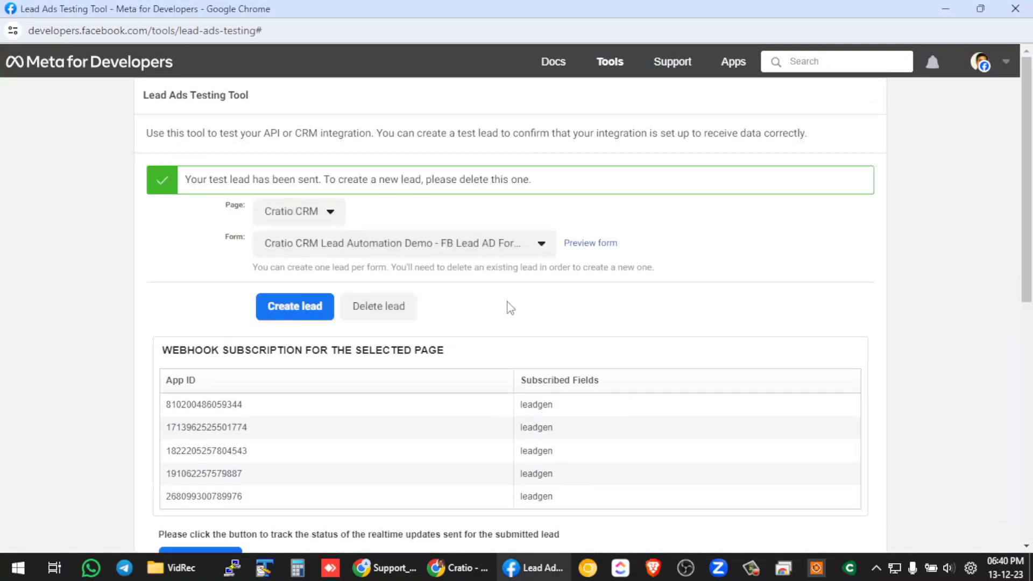
scroll(508, 307, down, 2)
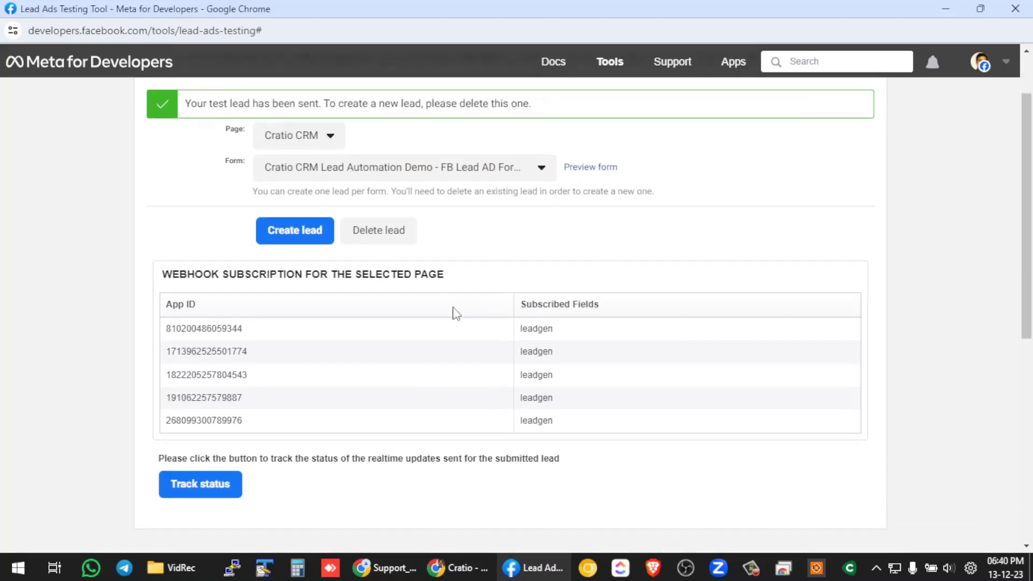
click(201, 487)
scroll(430, 341, down, 5)
scroll(465, 358, down, 3)
scroll(465, 351, down, 1)
double_click(467, 337)
scroll(484, 341, down, 1)
scroll(450, 280, up, 3)
scroll(484, 300, up, 3)
scroll(362, 306, up, 2)
key(alt+Tab)
scroll(729, 262, down, 3)
scroll(724, 376, down, 2)
scroll(723, 376, down, 1)
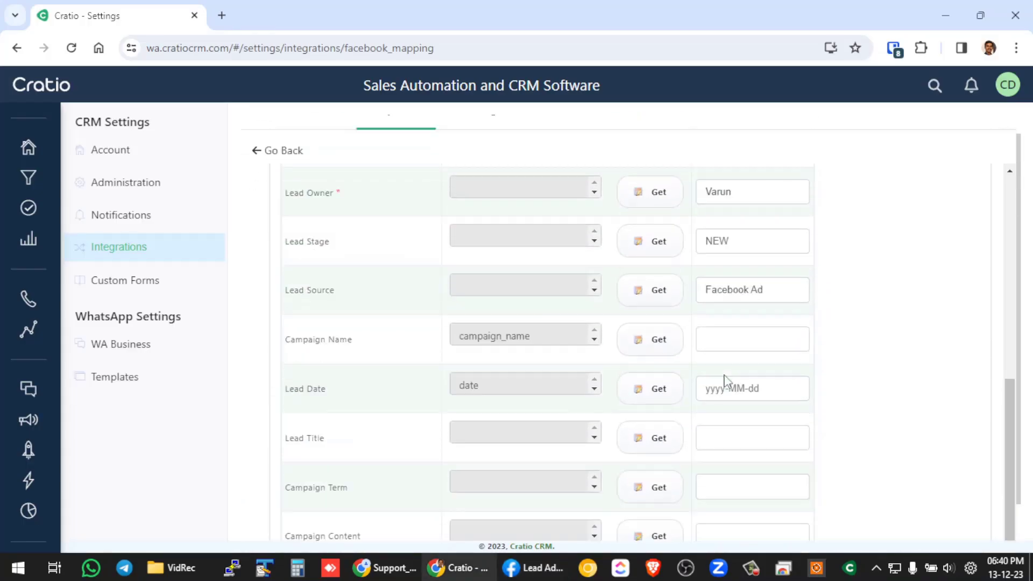
scroll(723, 376, up, 1)
- Reopen the FB Lead Ads integration and view its log with the Success lead
click(257, 178)
click(362, 360)
click(489, 139)
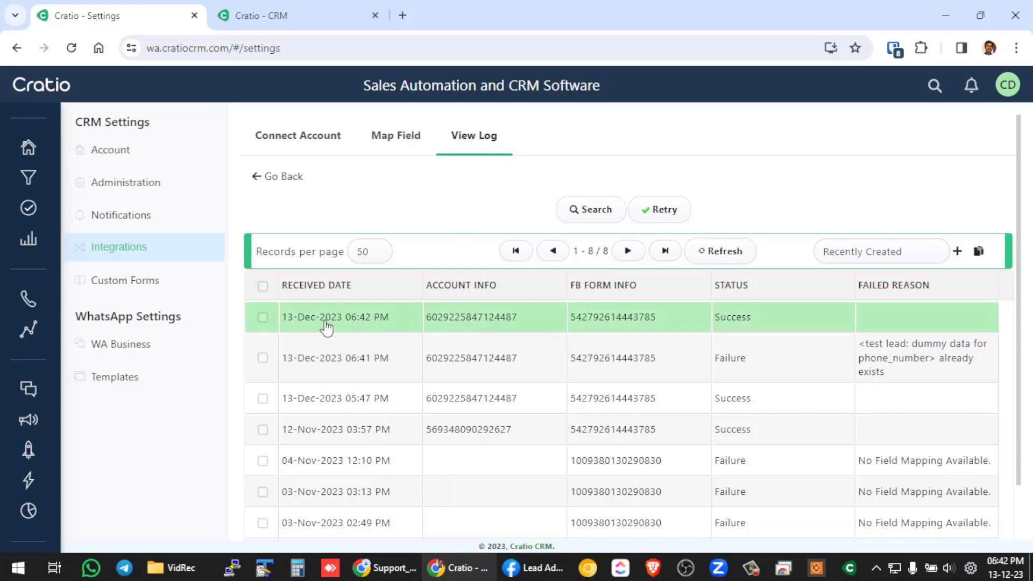
- Open the test lead from the leads list, check its owner, then return
mouse_move(28, 178)
click(59, 178)
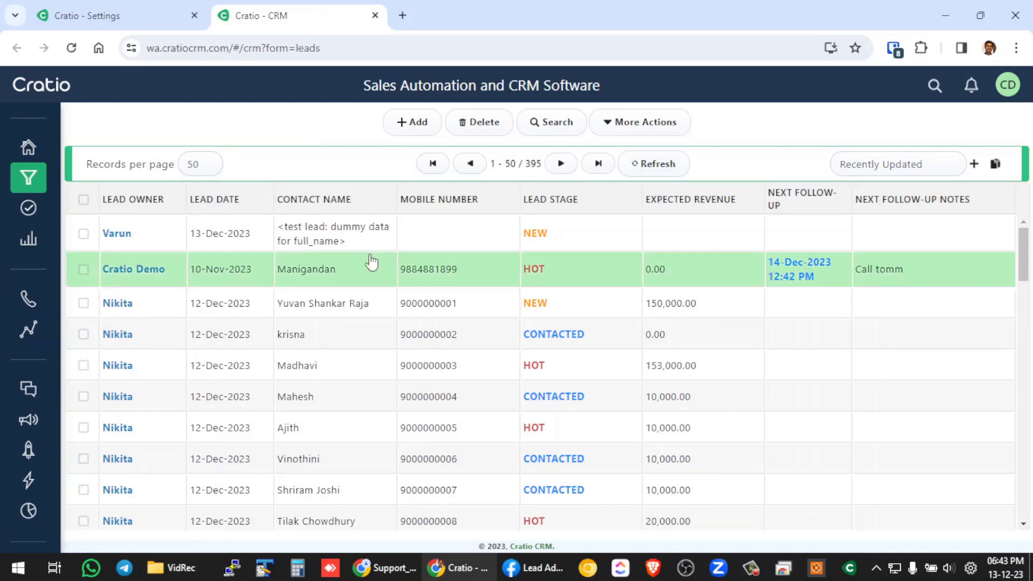
click(219, 244)
scroll(211, 404, down, 2)
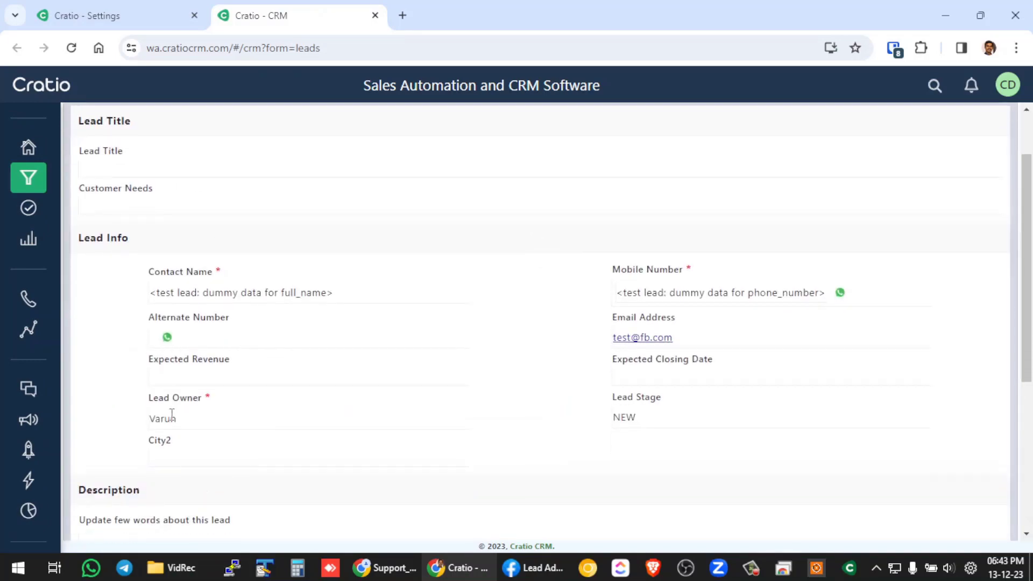
double_click(171, 414)
scroll(678, 316, down, 2)
scroll(185, 415, down, 2)
scroll(323, 426, up, 4)
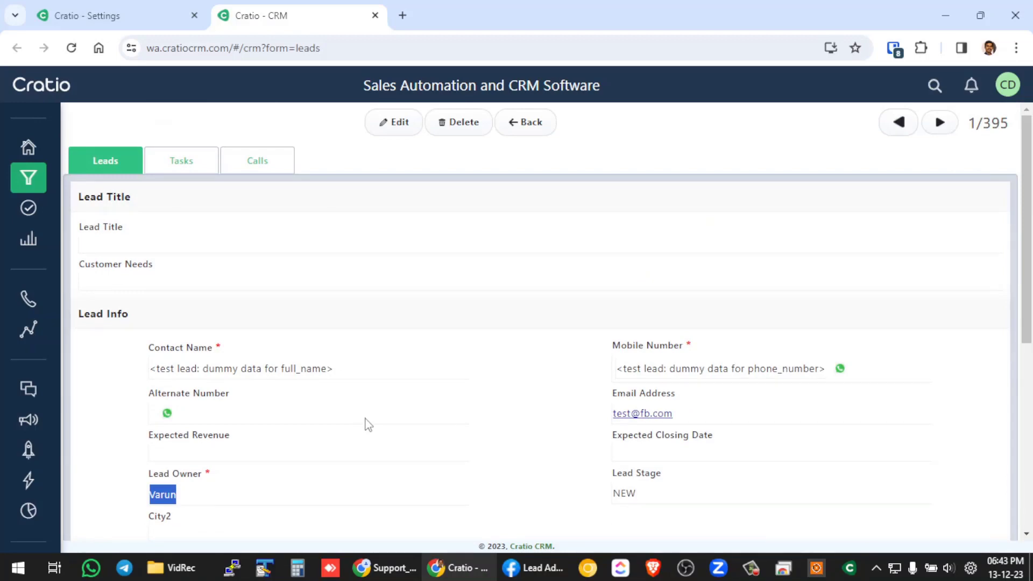
click(526, 128)
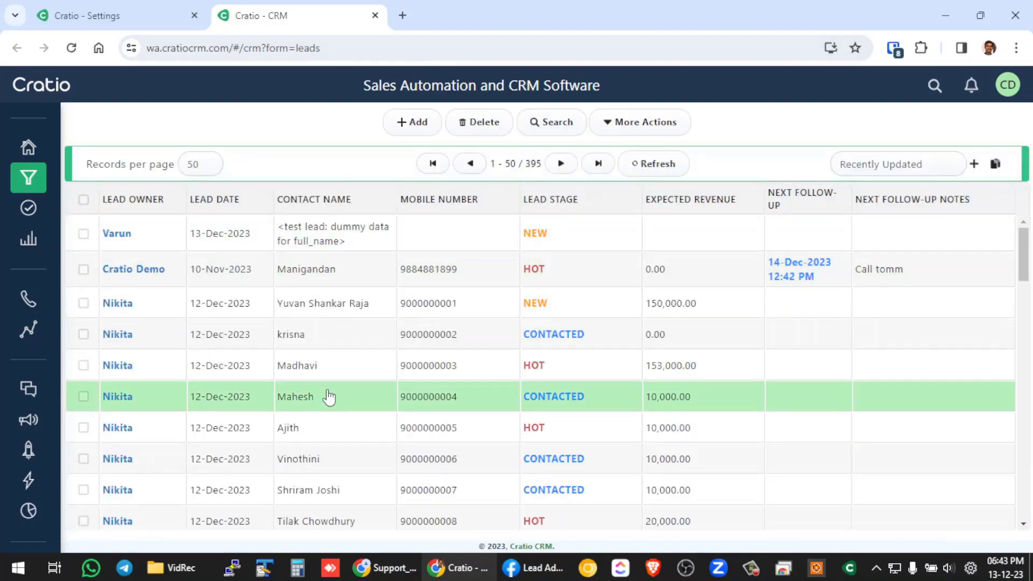